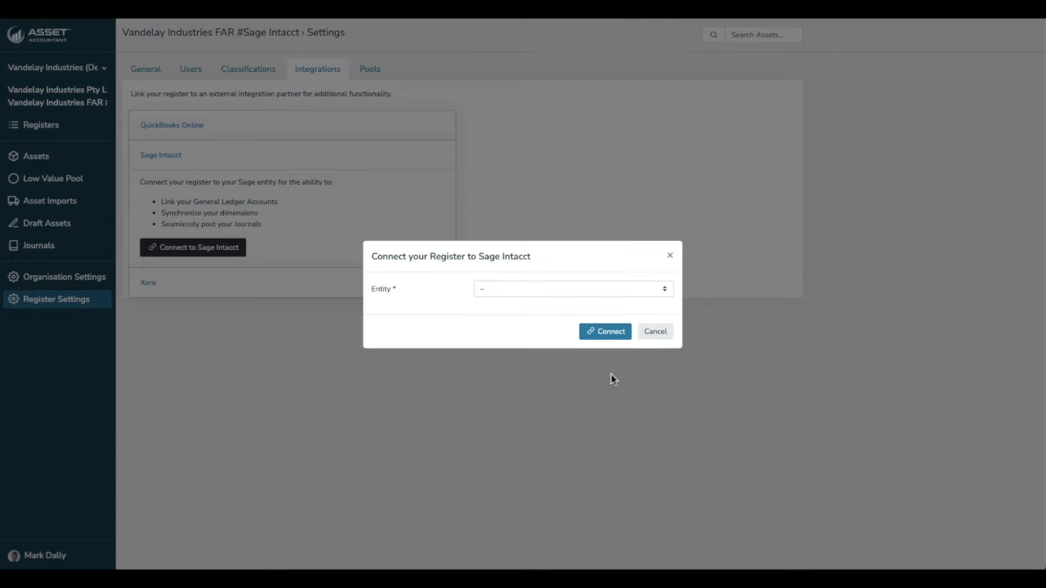
# Step: Connect the register to the Sage Intacct entity Australia
pyautogui.click(526, 292)
pyautogui.click(525, 301)
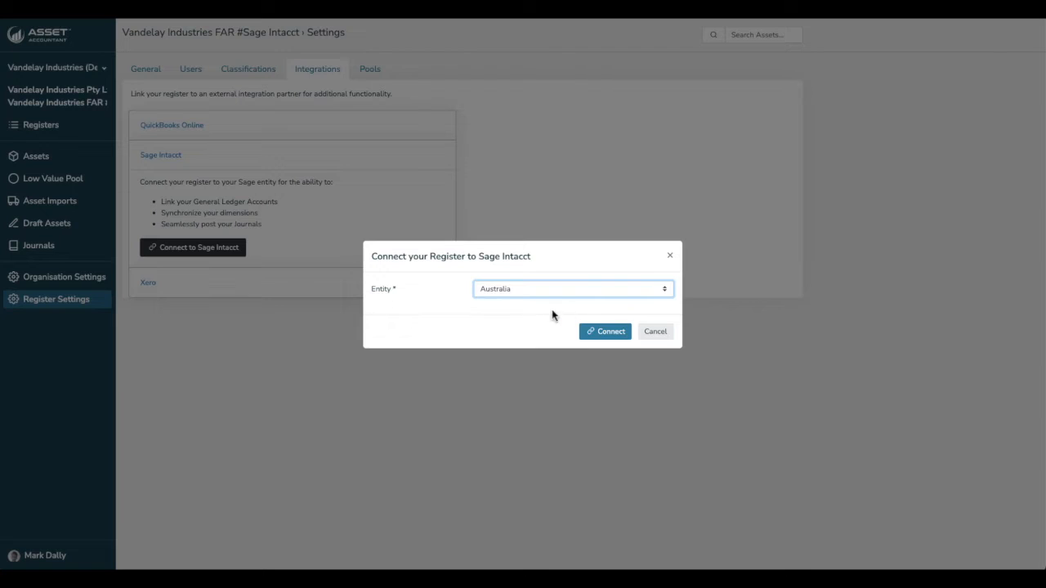
pyautogui.click(610, 335)
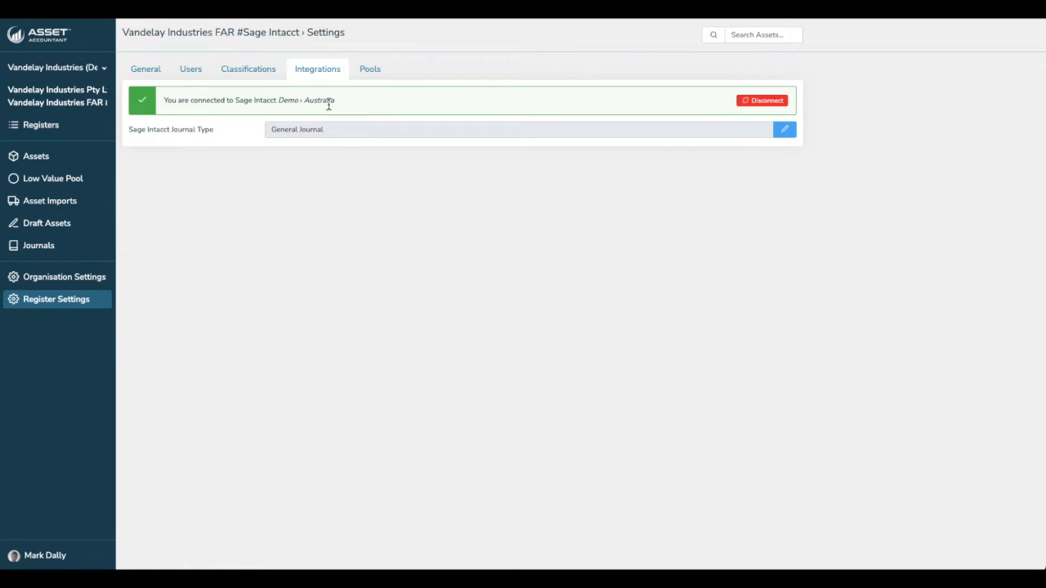
# Step: Set the Sage Intacct journal type to General Journal and save it
pyautogui.click(784, 130)
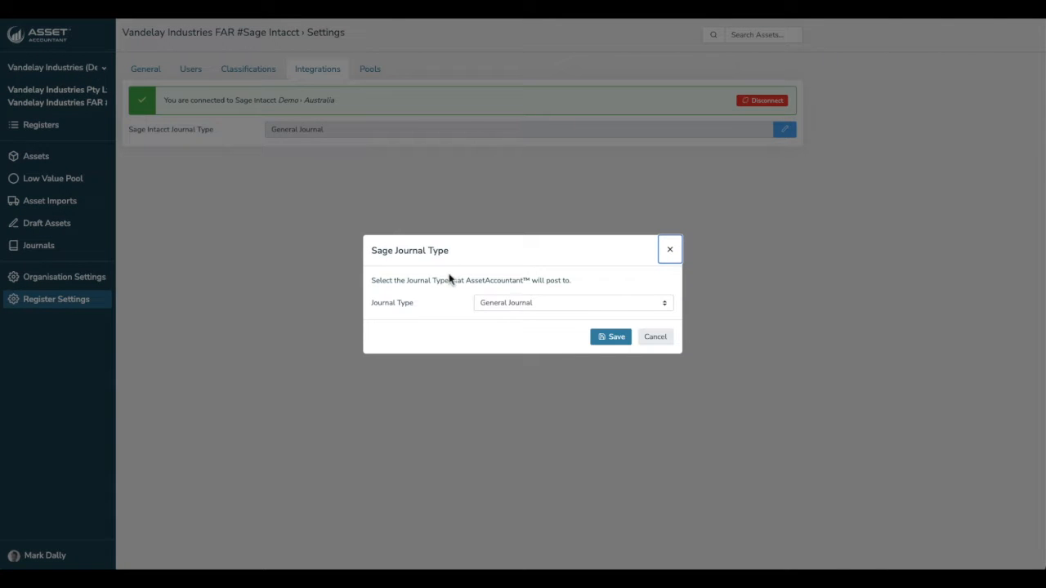
pyautogui.click(520, 304)
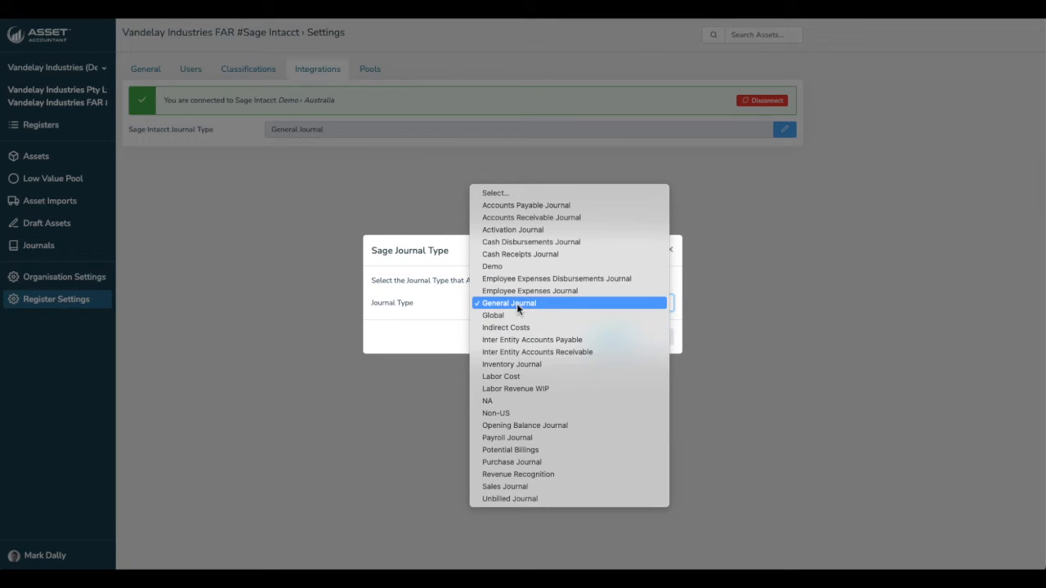
pyautogui.click(517, 303)
pyautogui.click(616, 340)
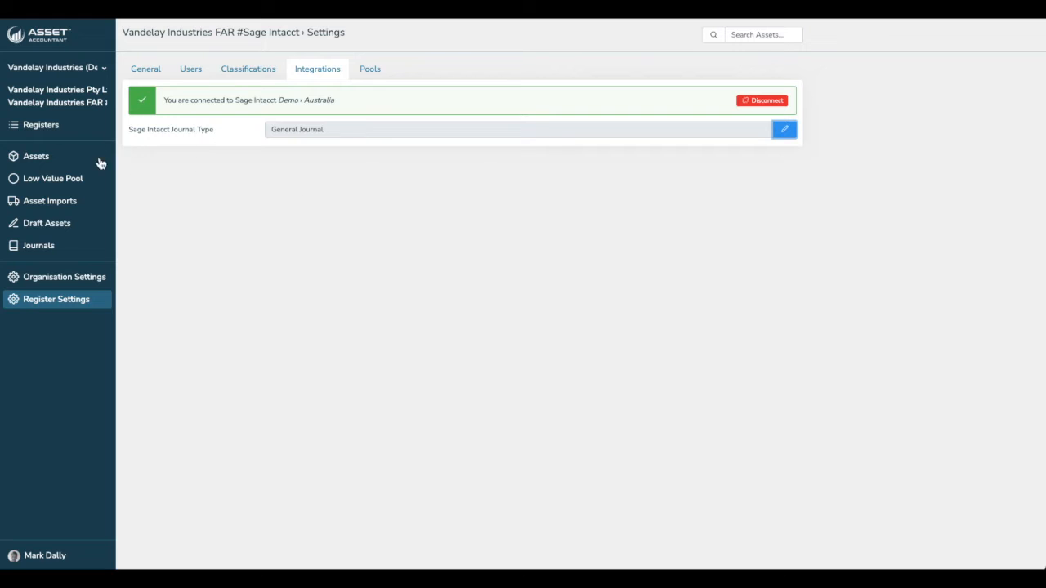
# Step: Review the general ledger accounts of the Furniture and Fittings asset group, keep account 15170 for Accumulated Depreciation, and save the mapping
pyautogui.click(36, 159)
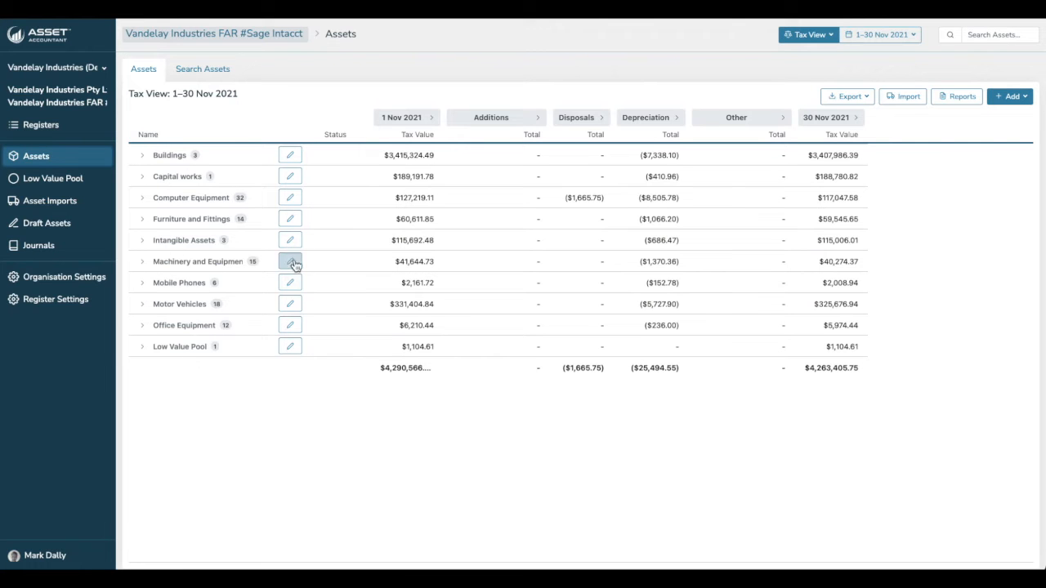
pyautogui.click(288, 219)
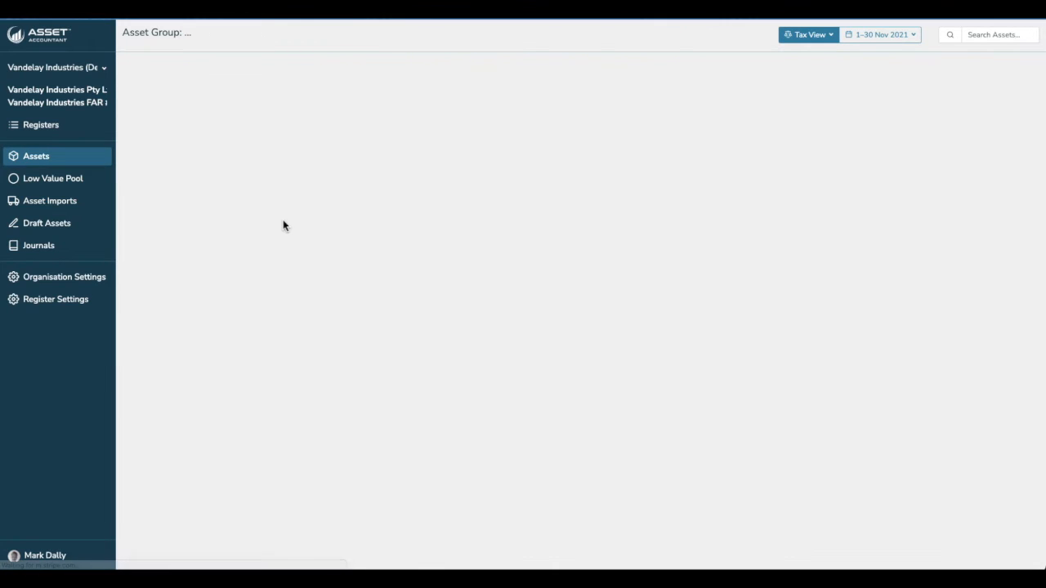
pyautogui.scroll(-3, 284, 225)
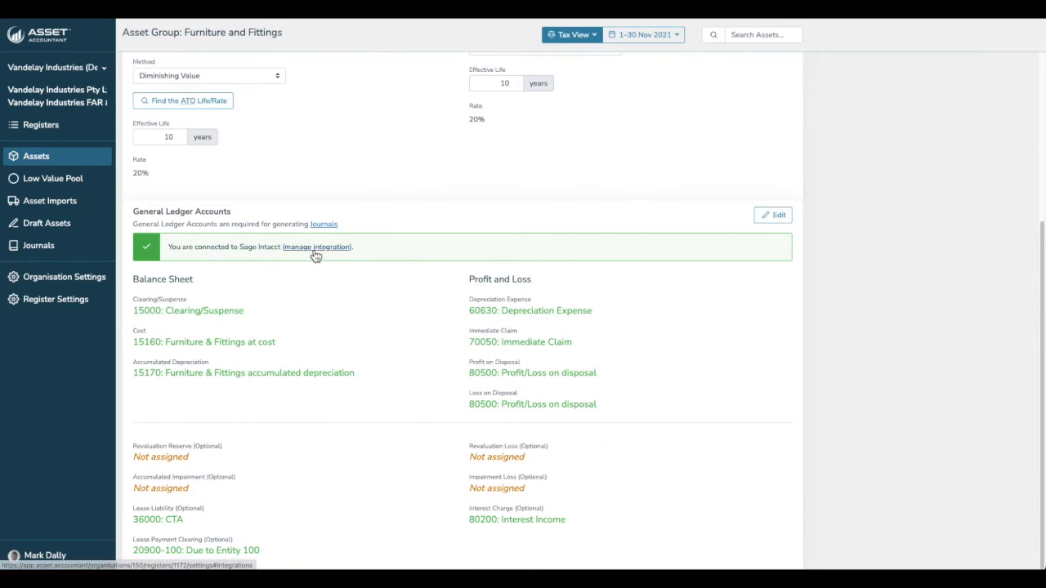
pyautogui.click(776, 215)
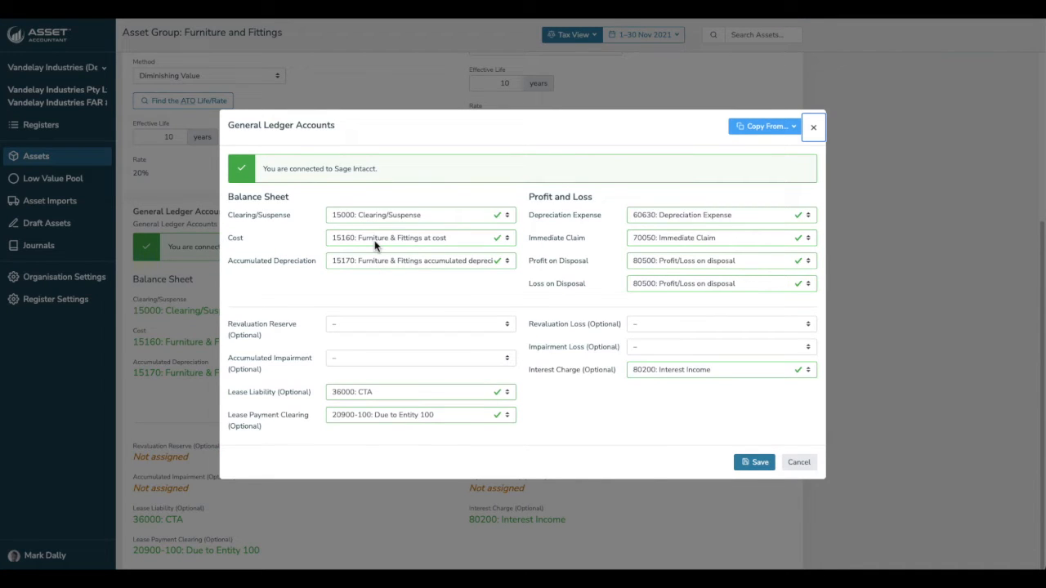
pyautogui.click(397, 267)
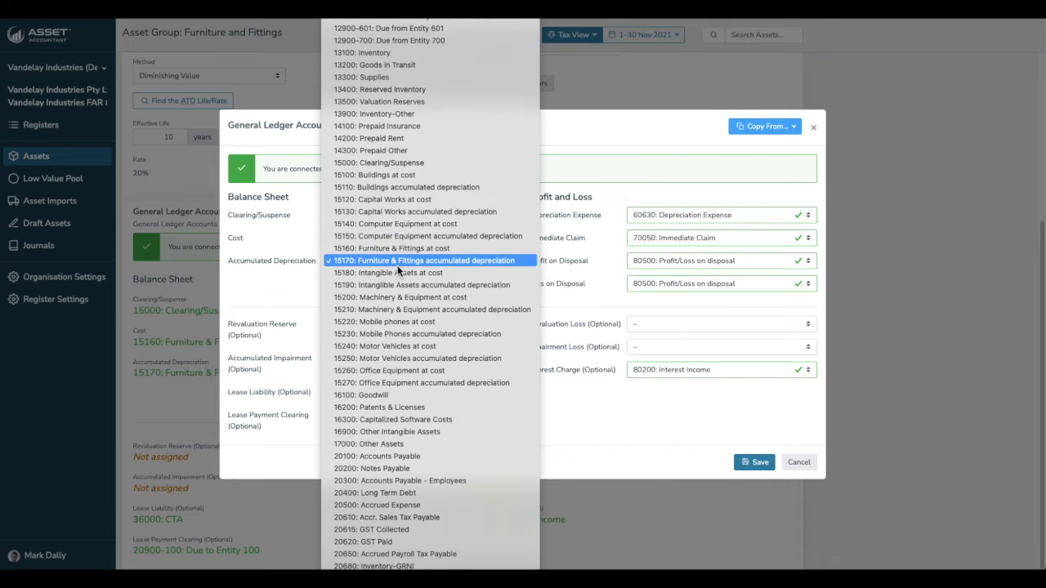
pyautogui.click(643, 199)
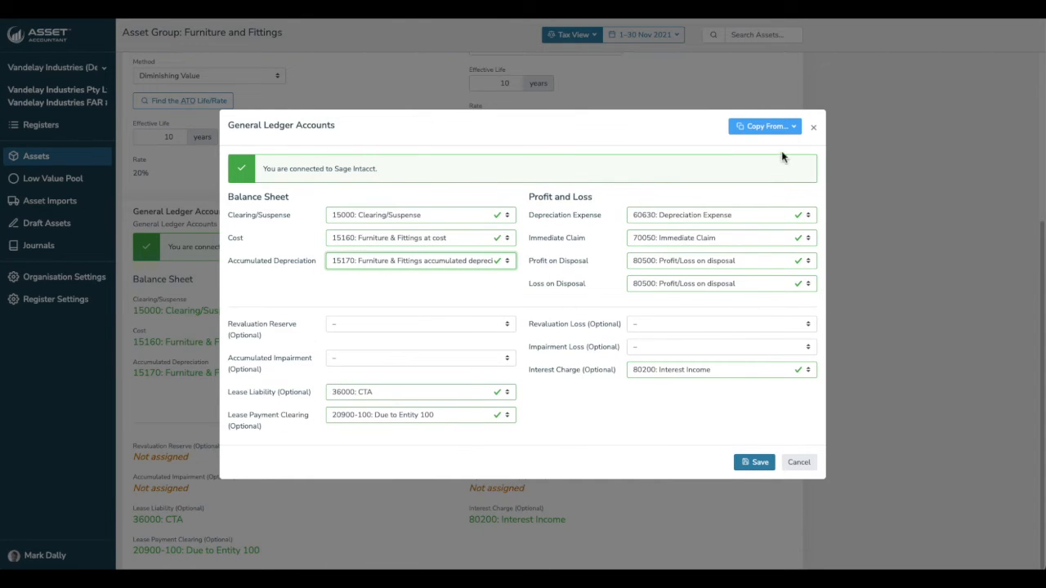
pyautogui.click(757, 463)
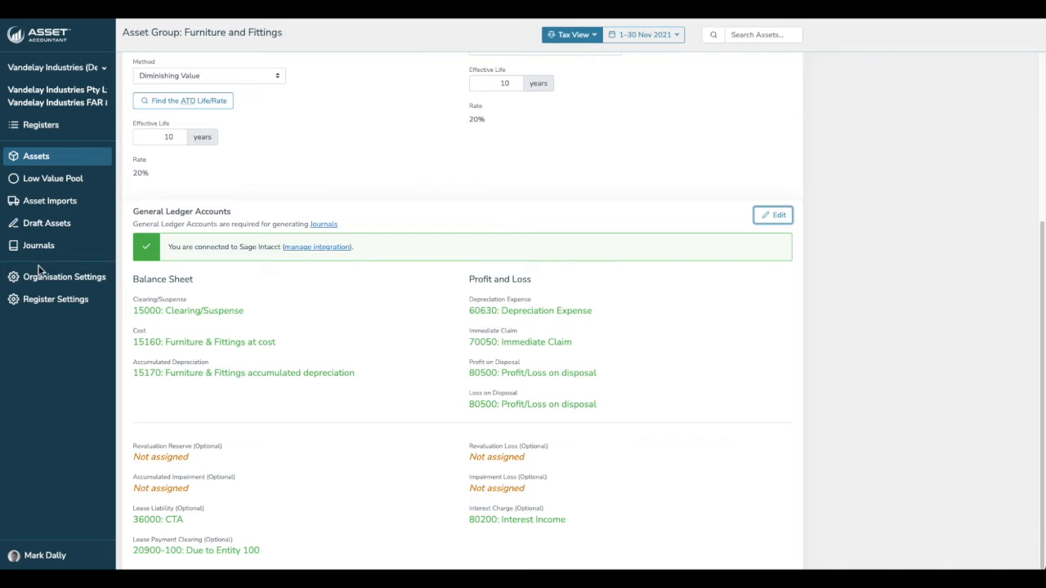
# Step: Start syncing the register's classifications with Sage Intacct dimensions, including only Department, Location and Project
pyautogui.click(44, 308)
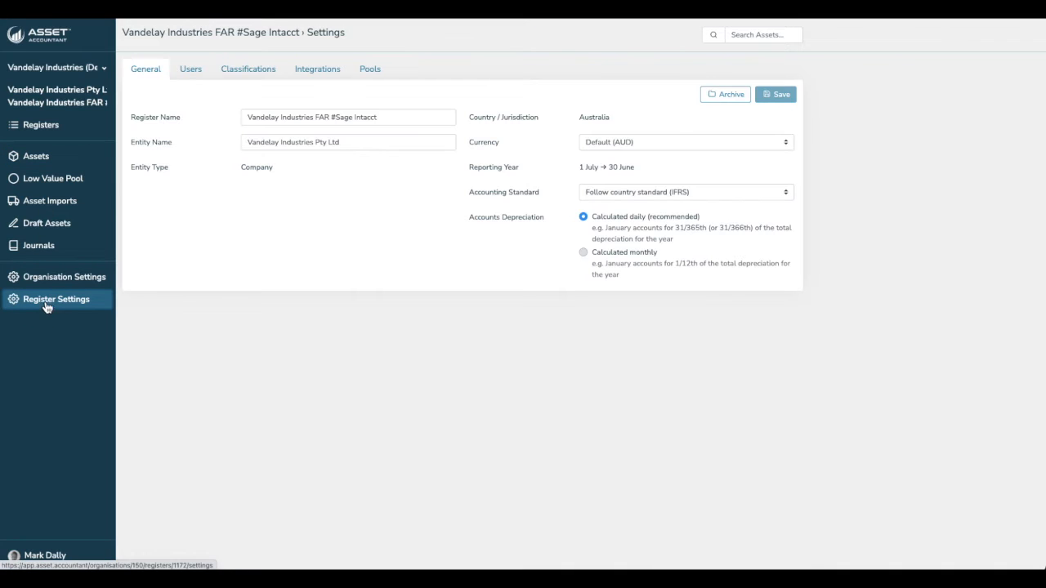
pyautogui.click(252, 77)
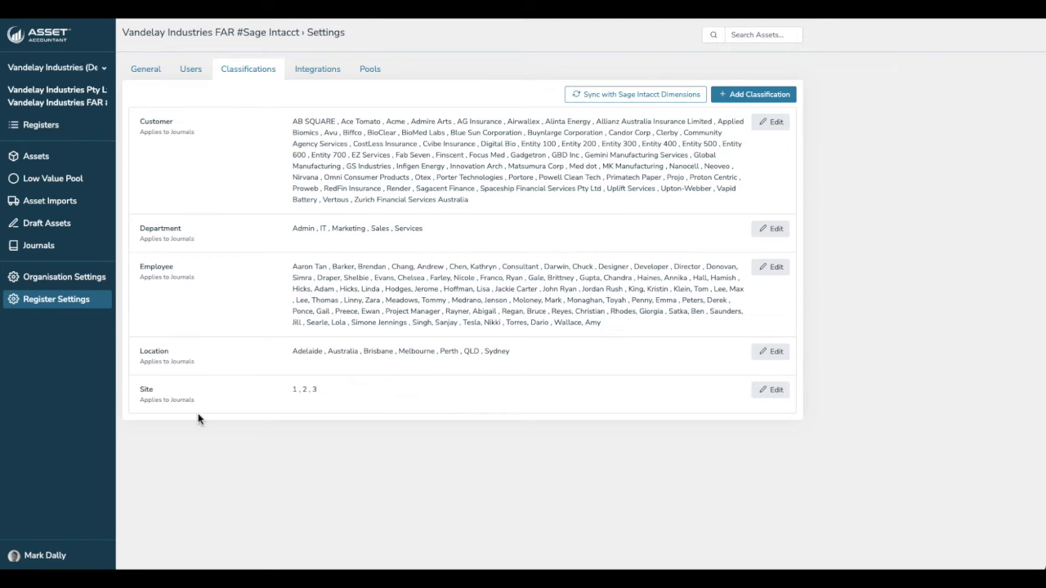
pyautogui.click(662, 98)
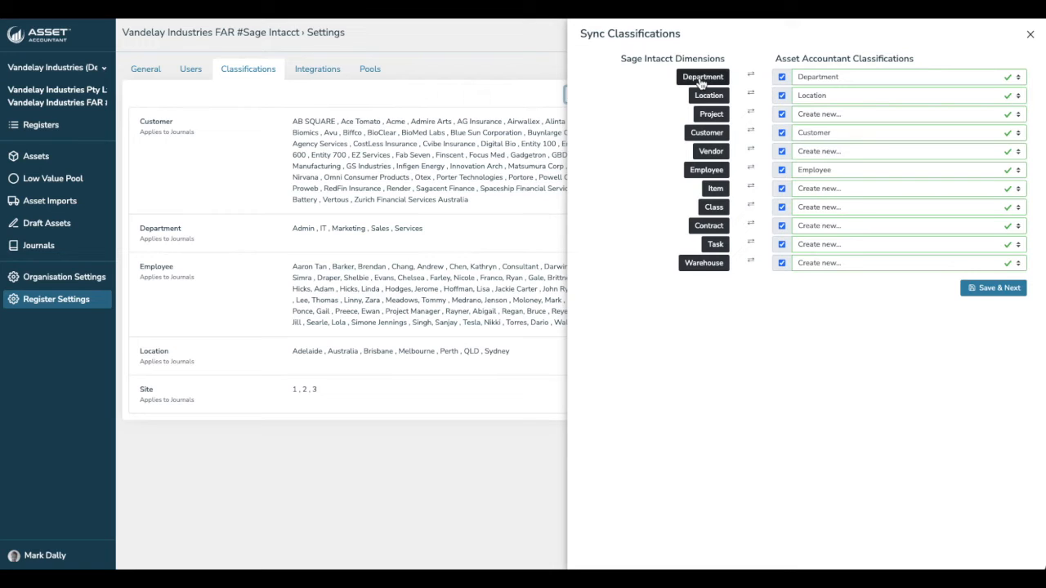
pyautogui.click(781, 133)
pyautogui.click(781, 152)
pyautogui.click(782, 170)
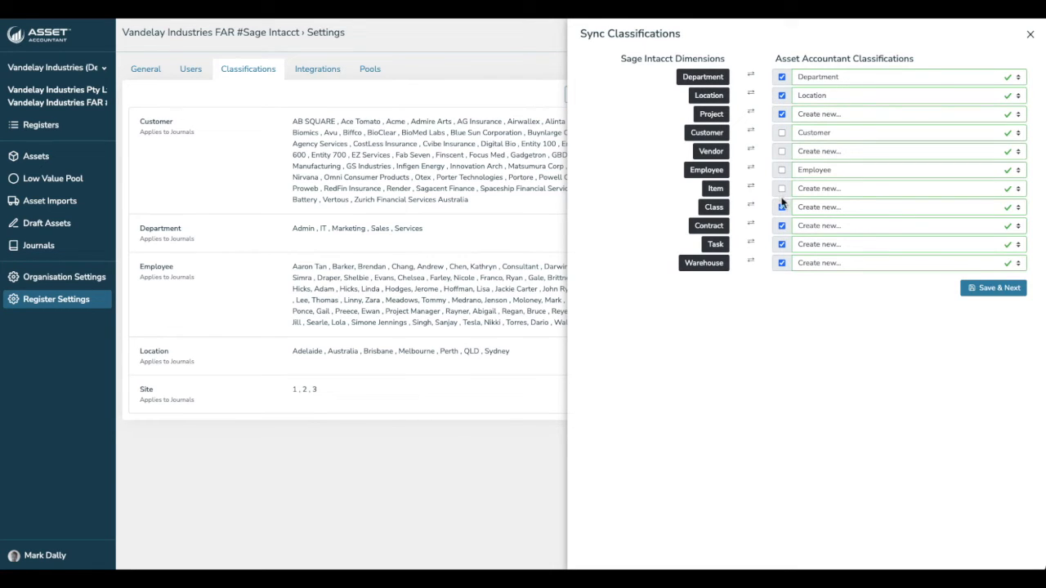
pyautogui.click(781, 225)
pyautogui.click(781, 244)
pyautogui.click(781, 263)
pyautogui.click(1001, 289)
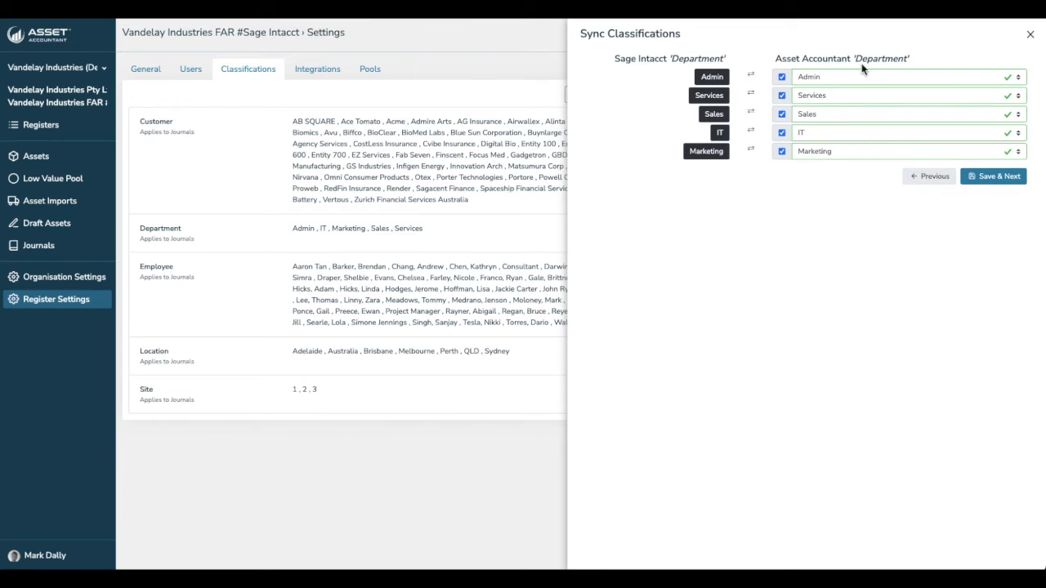
# Step: Accept the matched values for the Department and Location dimensions
pyautogui.click(845, 78)
pyautogui.click(724, 47)
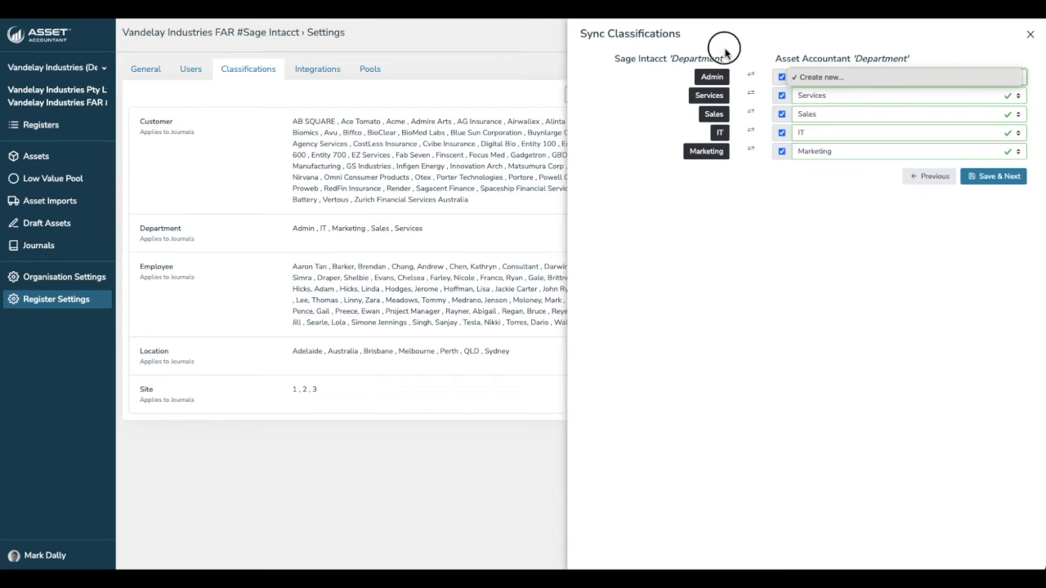
pyautogui.click(981, 174)
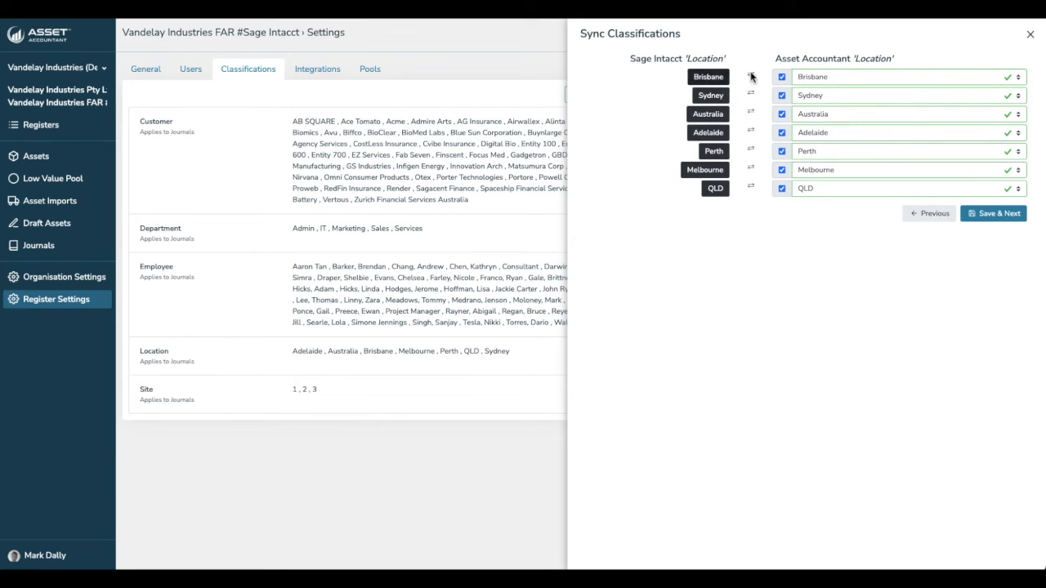
pyautogui.click(1008, 213)
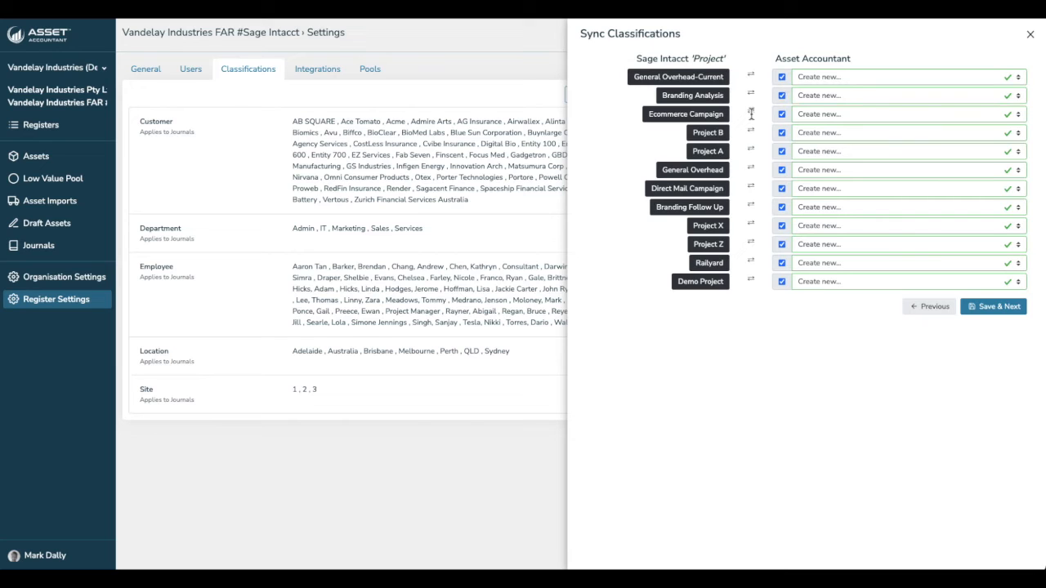
# Step: Limit the Project dimension's synced values to Project A, Project B, Project X and Project Z
pyautogui.click(781, 77)
pyautogui.click(783, 95)
pyautogui.click(782, 114)
pyautogui.click(783, 171)
pyautogui.click(783, 189)
pyautogui.click(783, 207)
pyautogui.click(781, 245)
pyautogui.click(782, 281)
pyautogui.click(1004, 316)
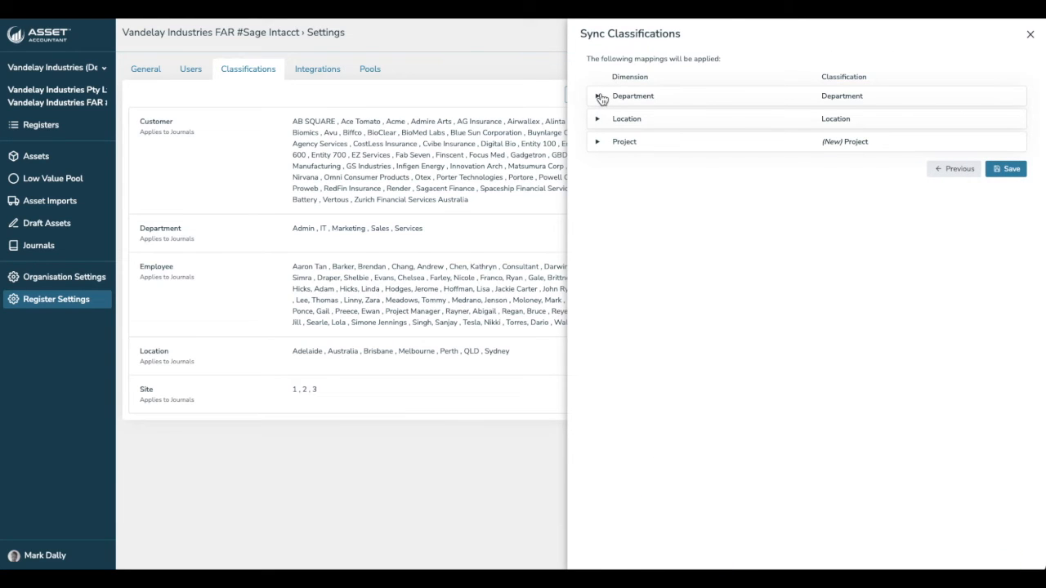
# Step: Review the new Project mappings in the sync summary and save the classification sync
pyautogui.click(599, 145)
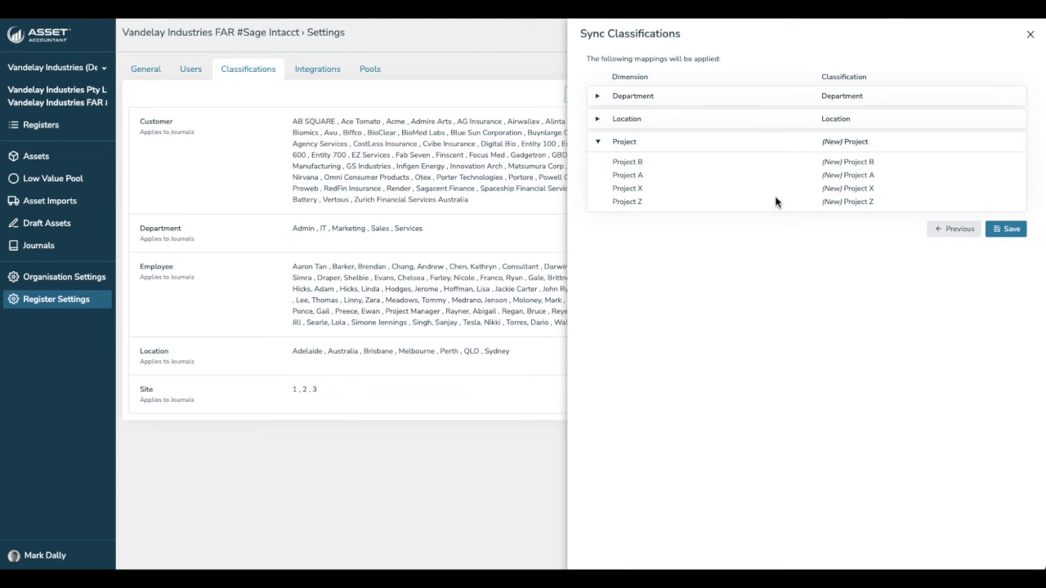
pyautogui.click(599, 147)
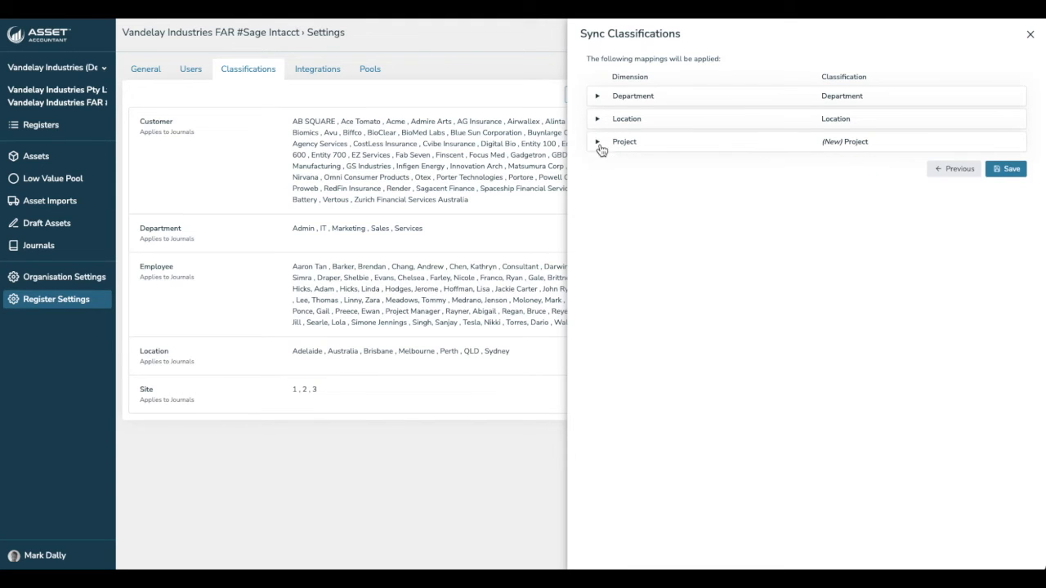
pyautogui.click(1002, 169)
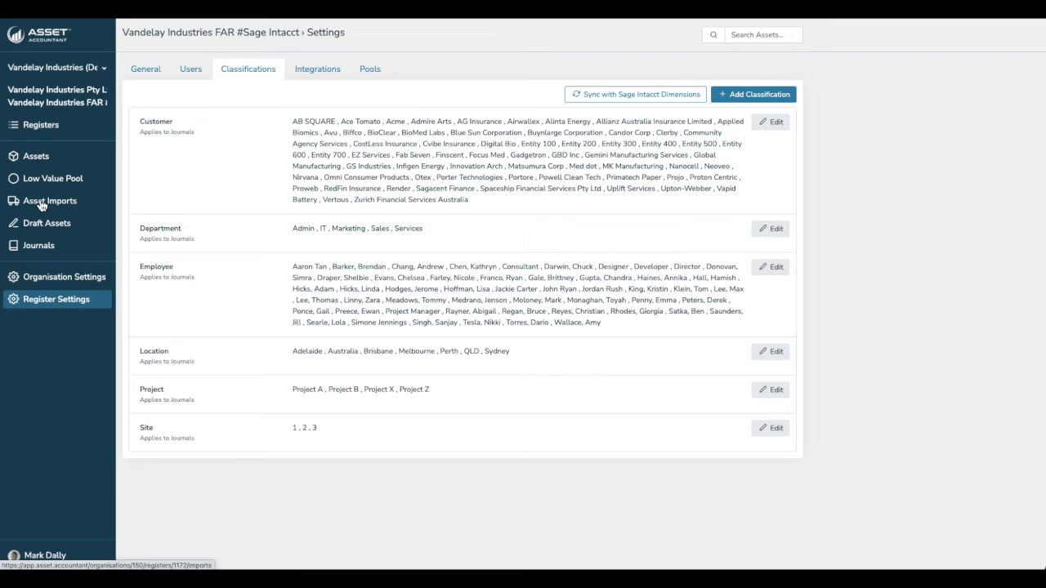
# Step: Open the register's asset list and look at the options for adding an asset
pyautogui.click(38, 162)
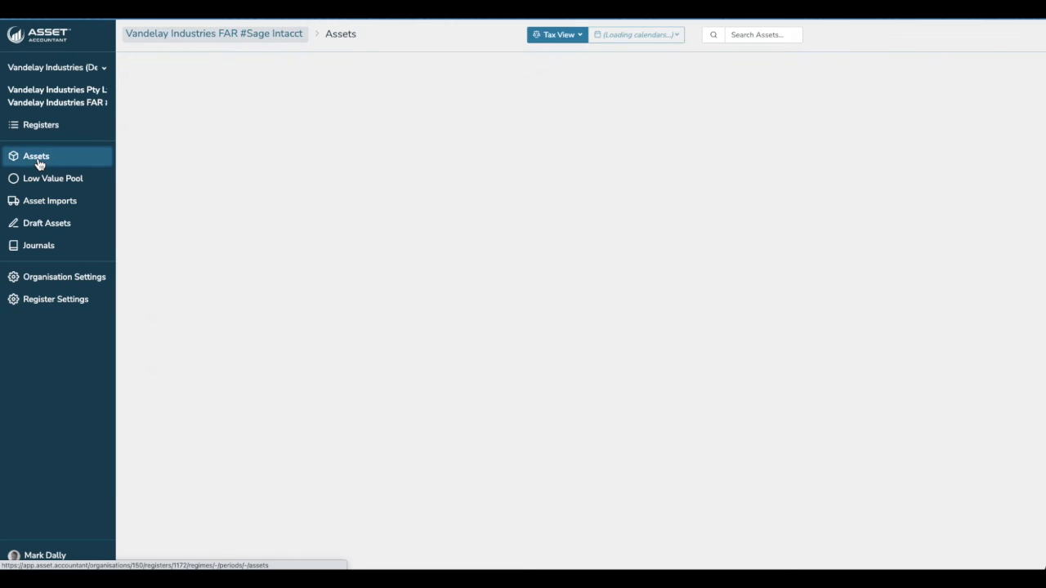
pyautogui.click(1021, 98)
pyautogui.click(1029, 101)
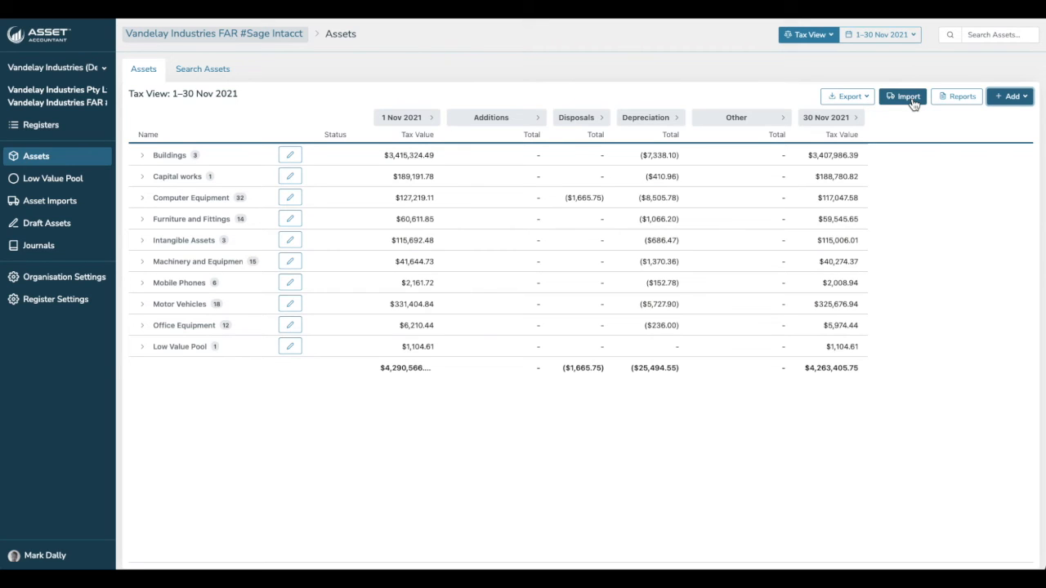
# Step: Start a new asset from the $1,489.00 Cattle feeder SF5434 draft with code FA23434, description CFeeder and group Machinery and Equipment
pyautogui.click(47, 233)
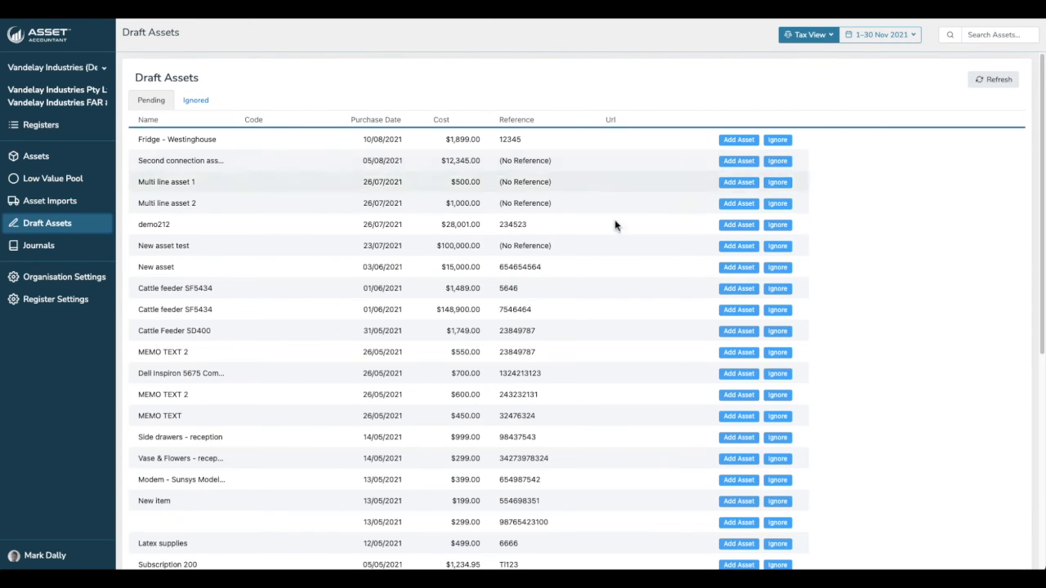
pyautogui.scroll(-5, 621, 221)
pyautogui.scroll(5, 610, 233)
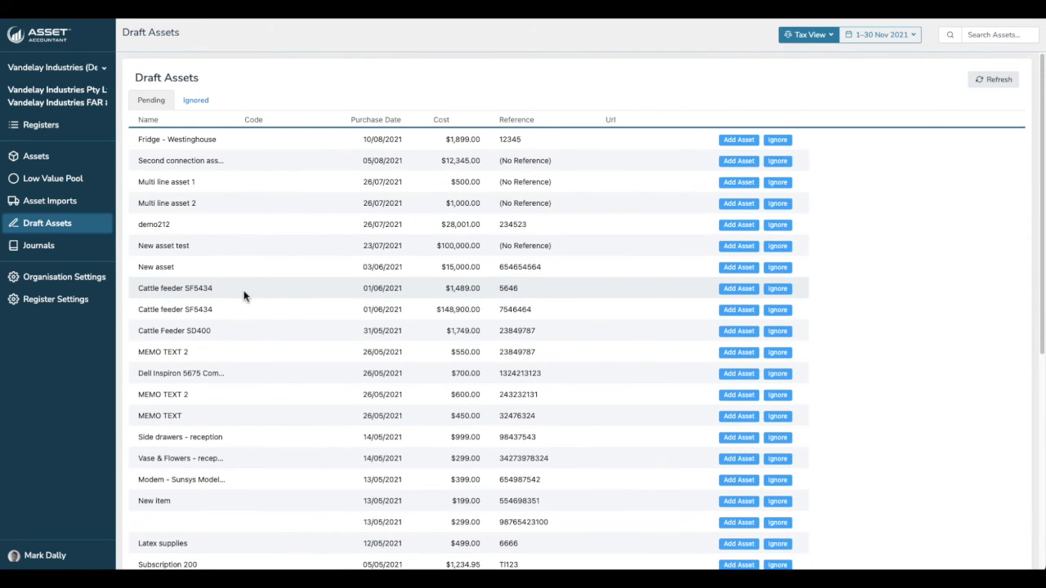
pyautogui.click(740, 288)
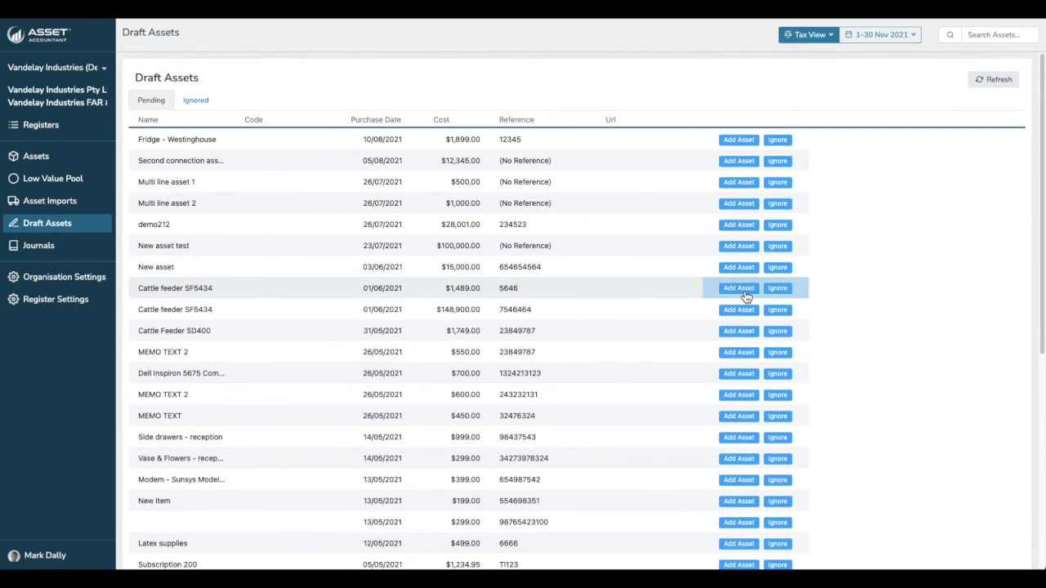
pyautogui.click(705, 112)
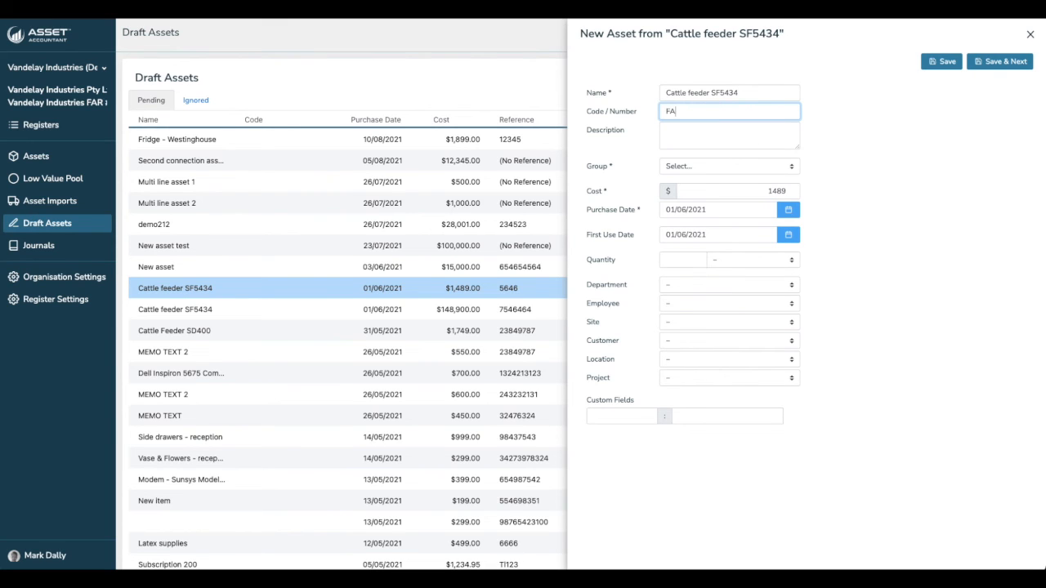
pyautogui.click(712, 146)
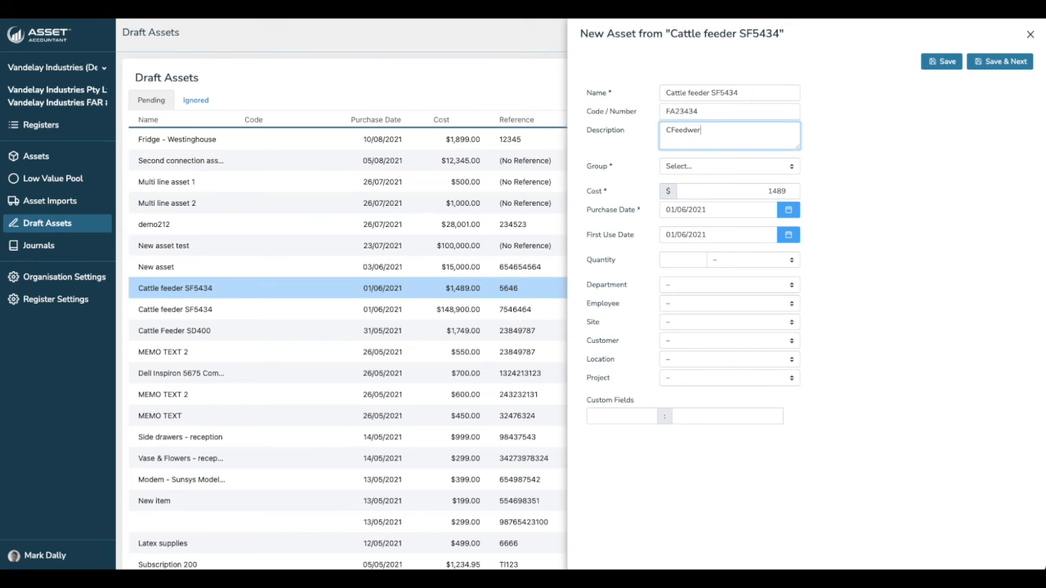
pyautogui.click(715, 167)
pyautogui.click(719, 238)
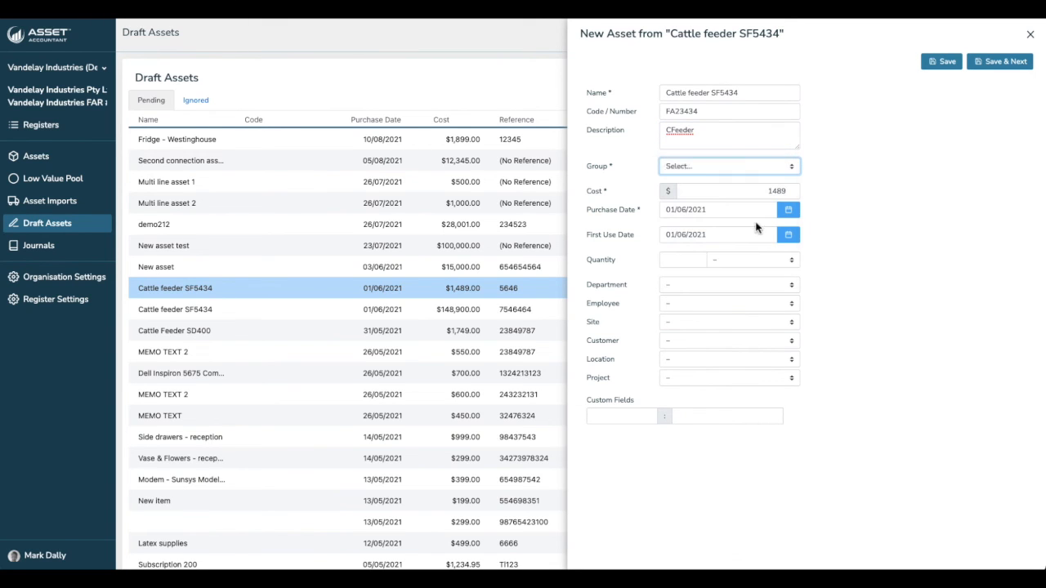
# Step: Set the new asset's department to Services and assign an employee to it
pyautogui.click(705, 288)
pyautogui.click(700, 298)
pyautogui.click(705, 289)
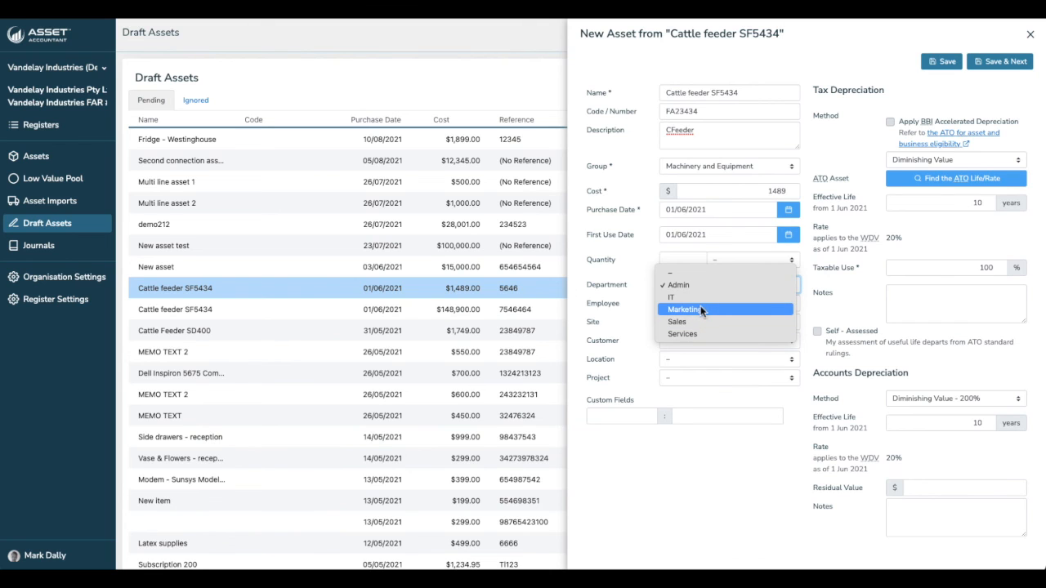
pyautogui.click(700, 335)
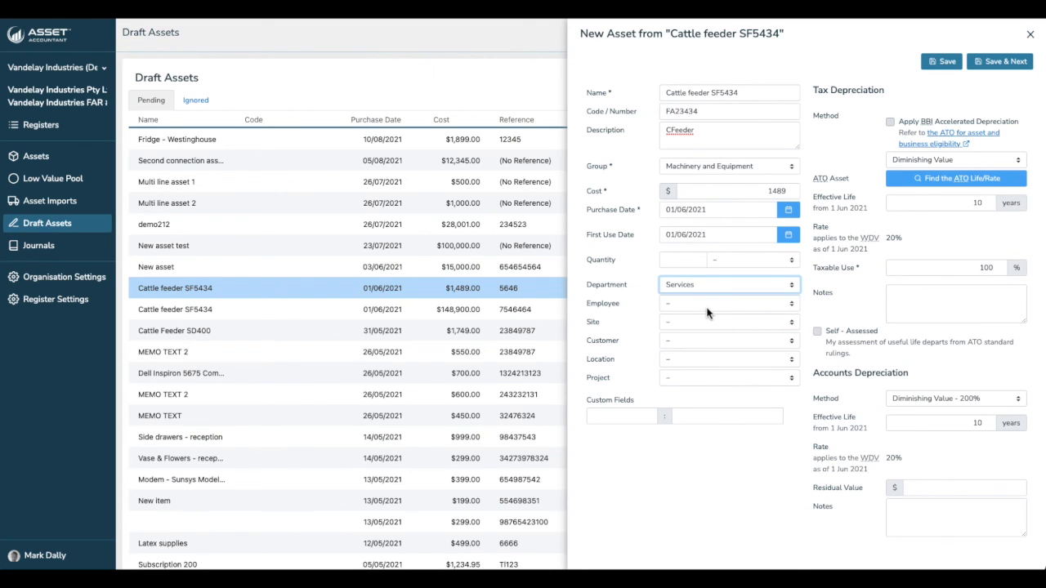
pyautogui.click(708, 308)
pyautogui.click(708, 328)
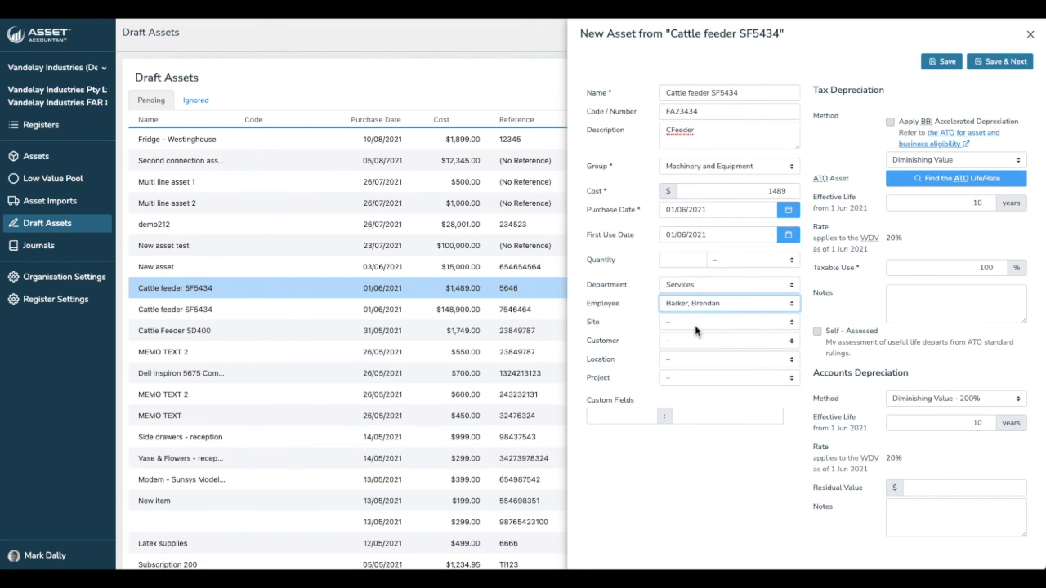
# Step: Set the new asset's site to 1, location to Brisbane and project to Project X
pyautogui.click(693, 327)
pyautogui.click(691, 334)
pyautogui.click(687, 340)
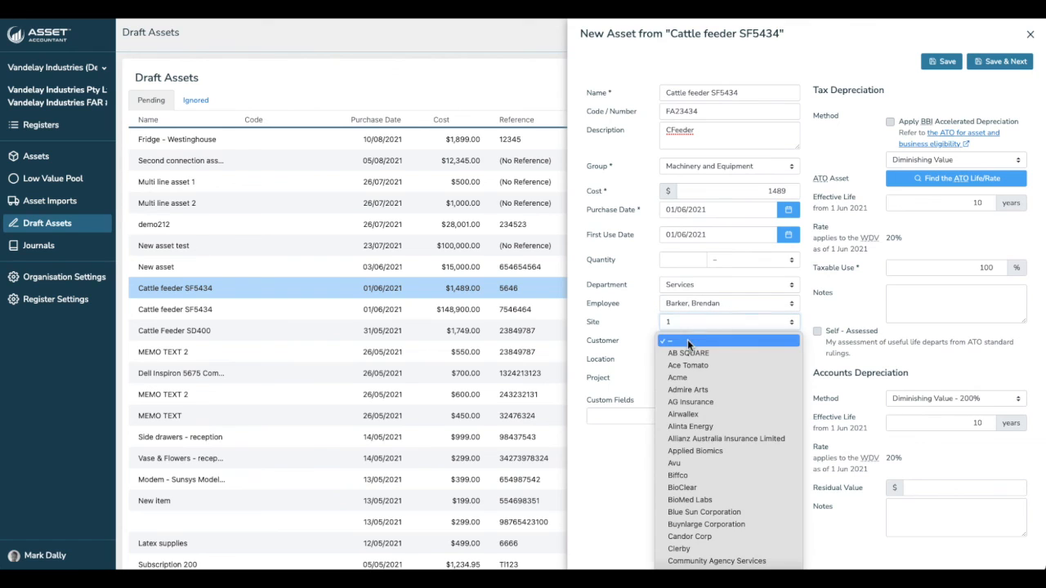
pyautogui.click(687, 341)
pyautogui.click(686, 360)
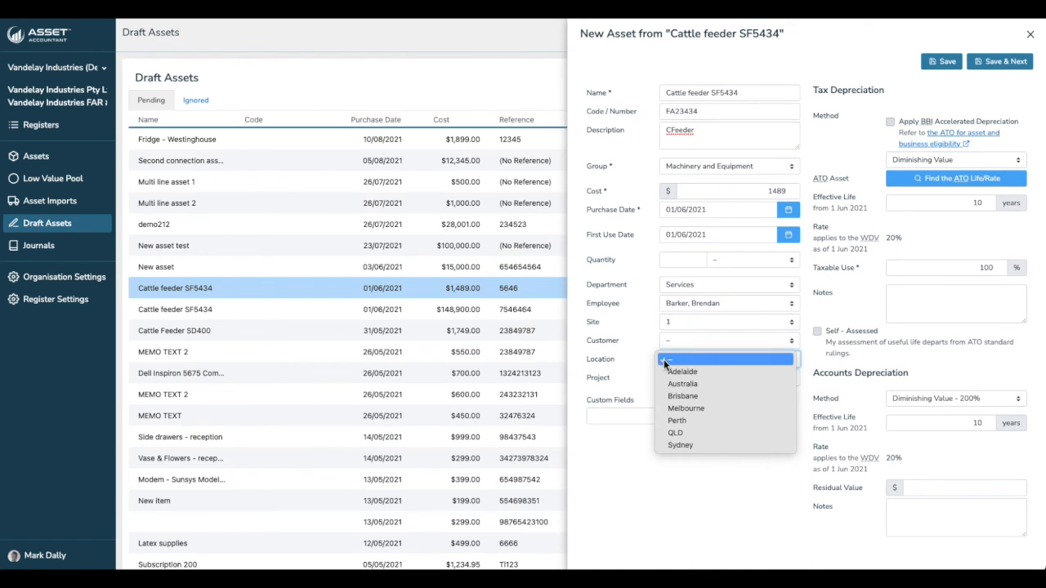
pyautogui.click(680, 395)
pyautogui.click(670, 379)
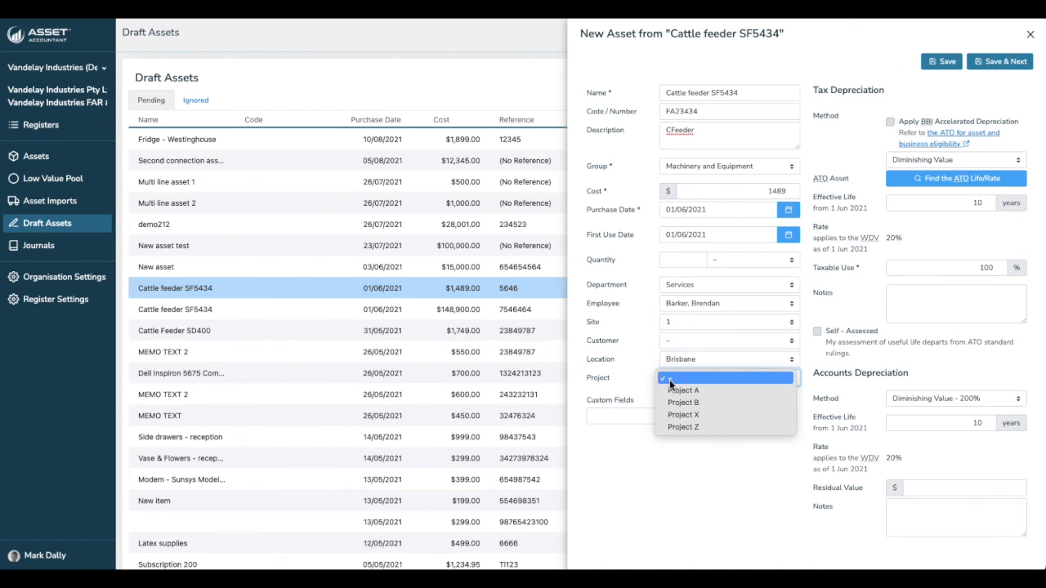
pyautogui.click(674, 416)
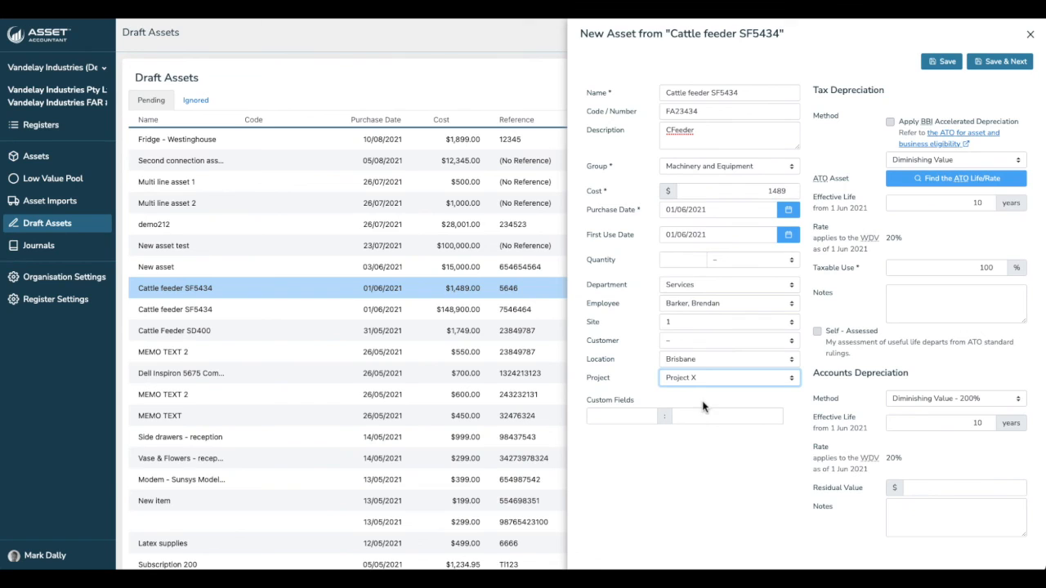
# Step: Choose Serial Number as the new asset's custom field and save the asset
pyautogui.click(621, 422)
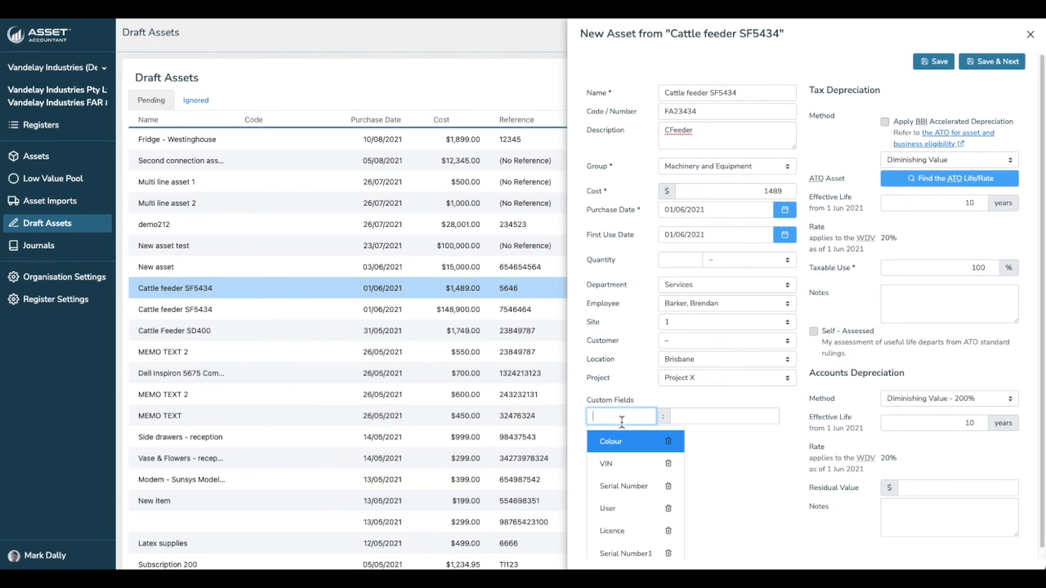
pyautogui.click(623, 482)
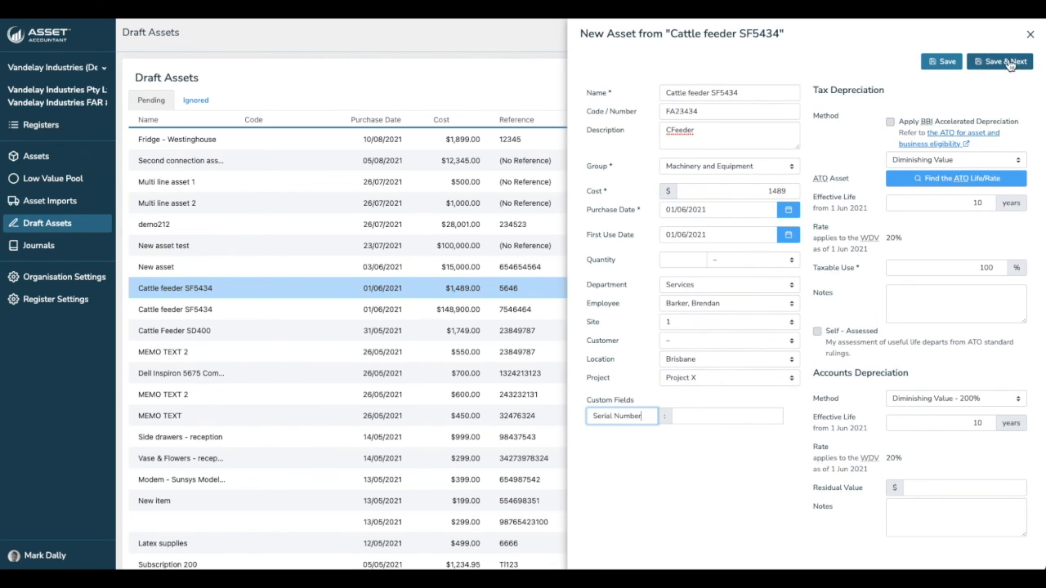
pyautogui.click(940, 62)
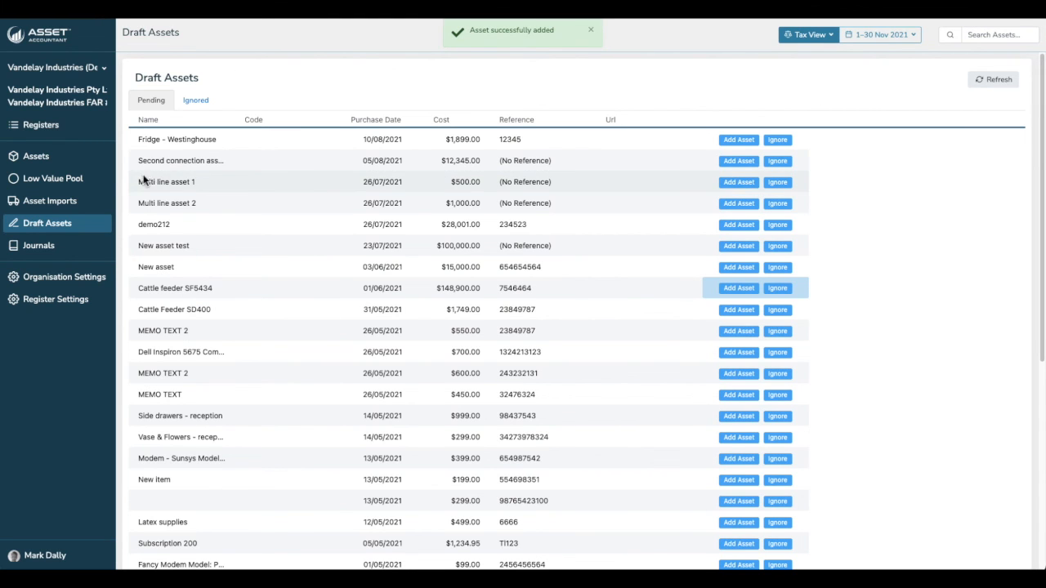
# Step: Search the register's assets for "feeder" and open the Cattle Feeder SD400 asset
pyautogui.click(31, 158)
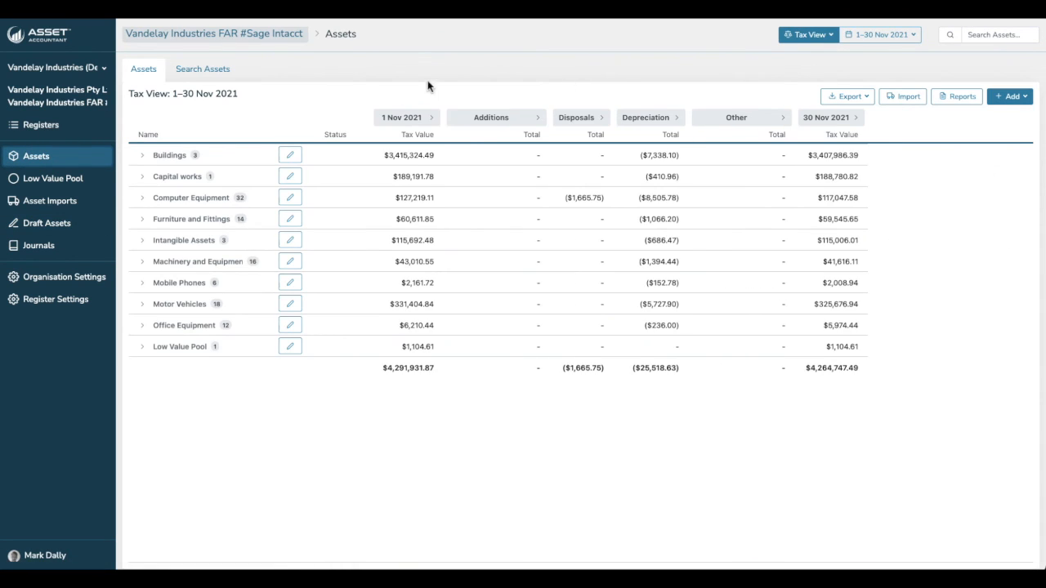
pyautogui.click(990, 34)
pyautogui.write('feeder')
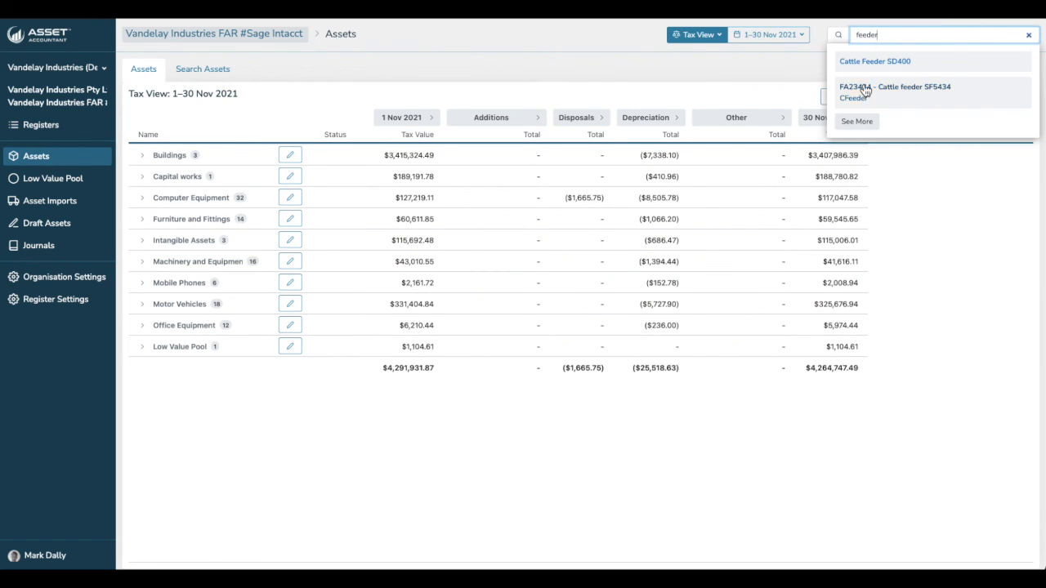
pyautogui.click(880, 67)
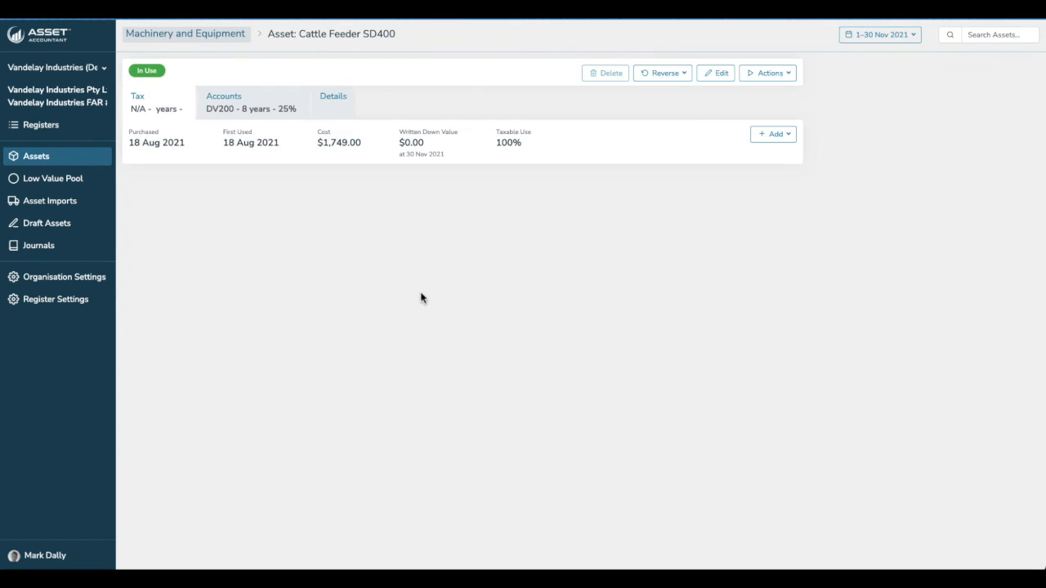